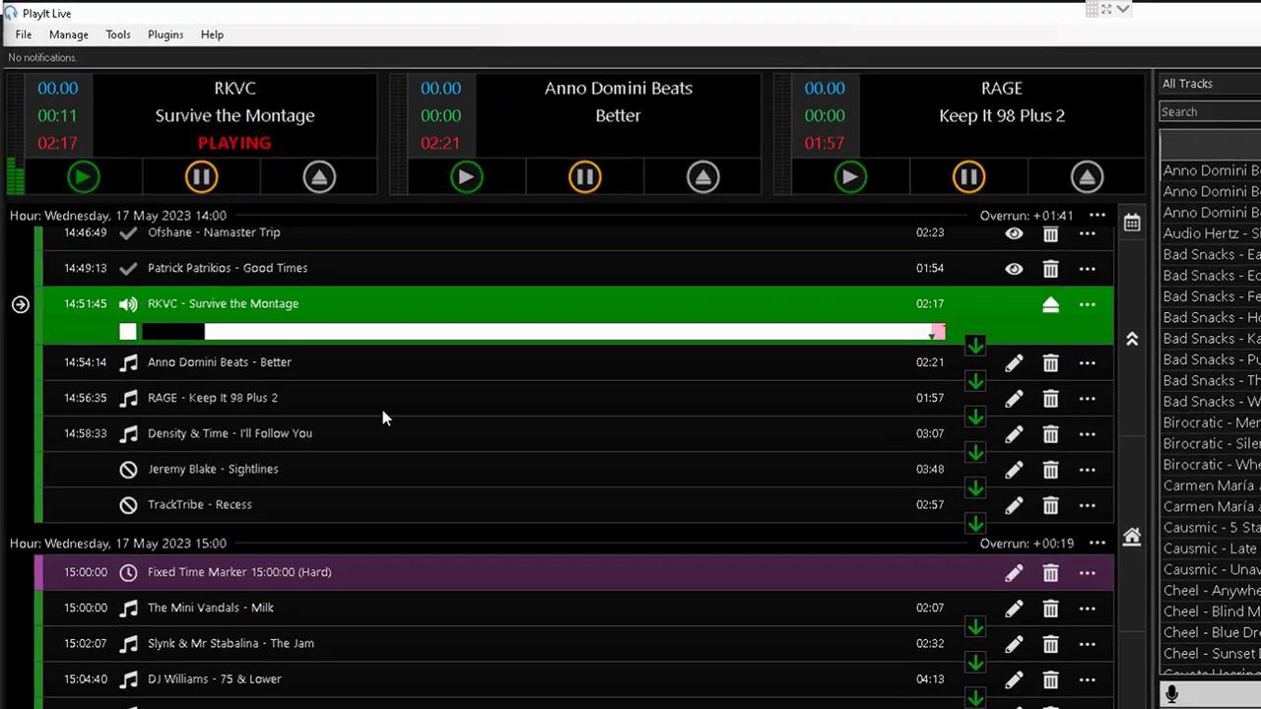
Start the remote access server from File > Enable remote connections and copy its external remote URL
left_click(31, 37)
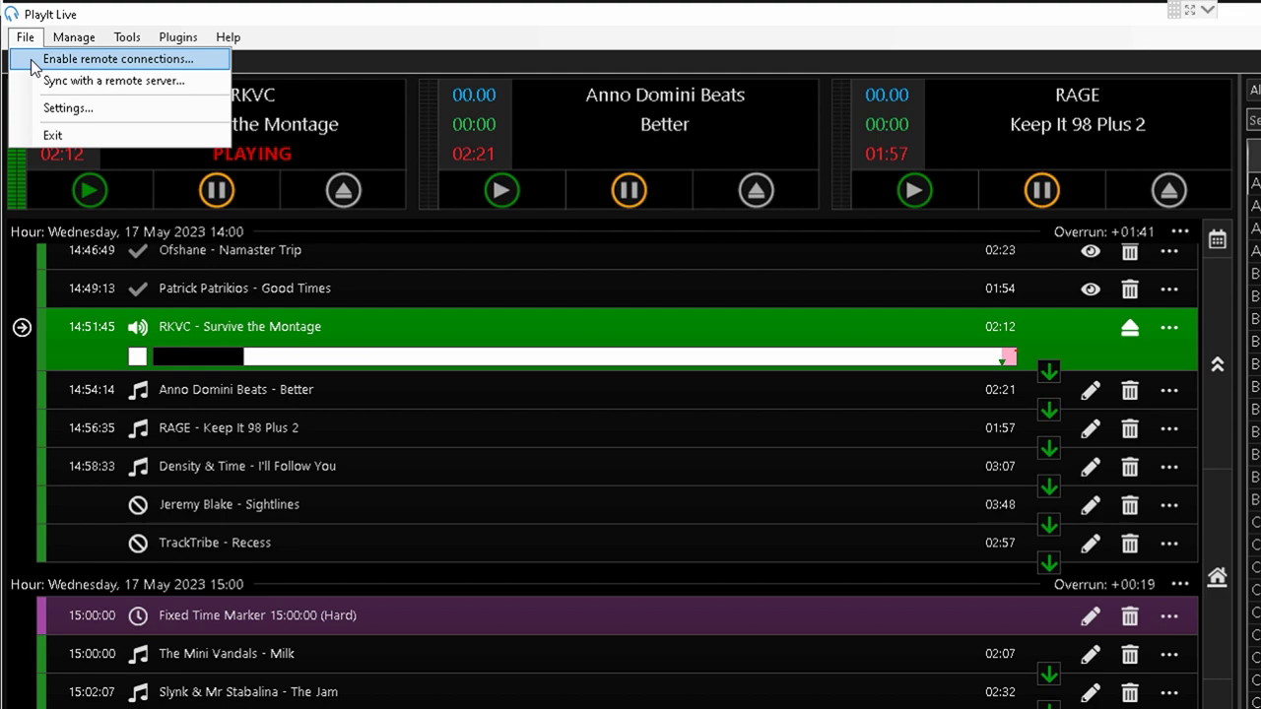
left_click(31, 59)
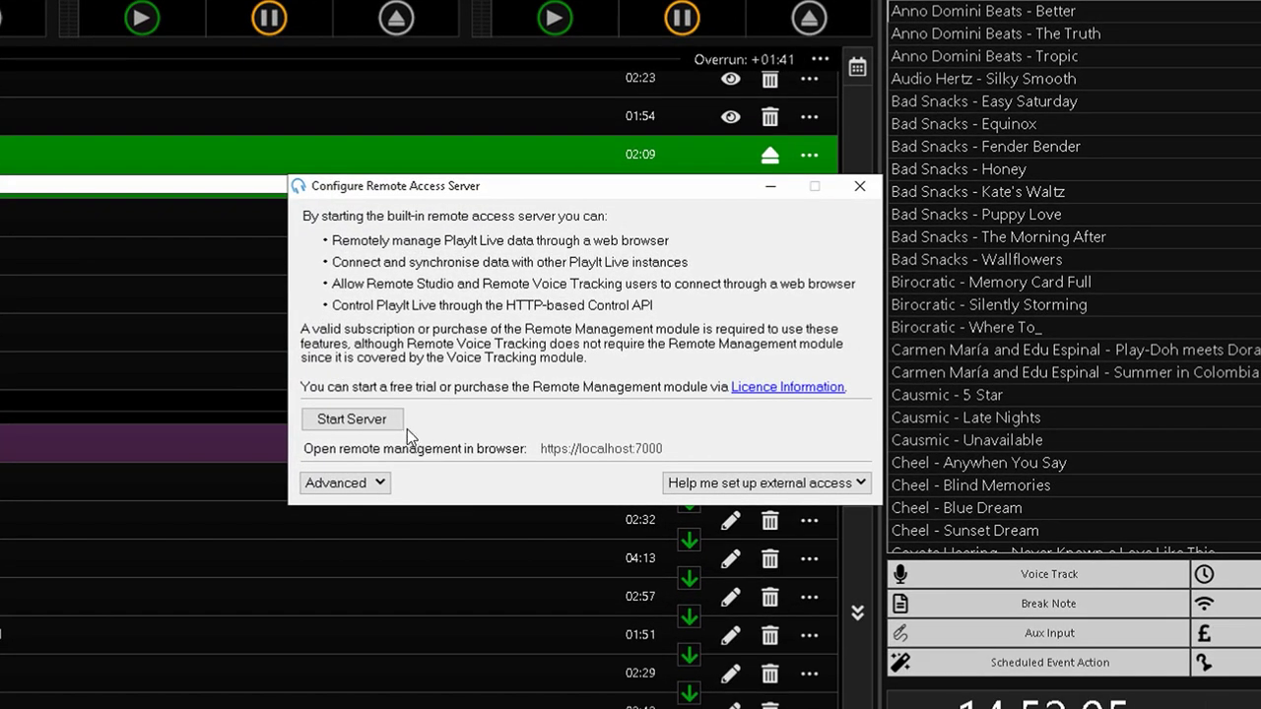
left_click(399, 422)
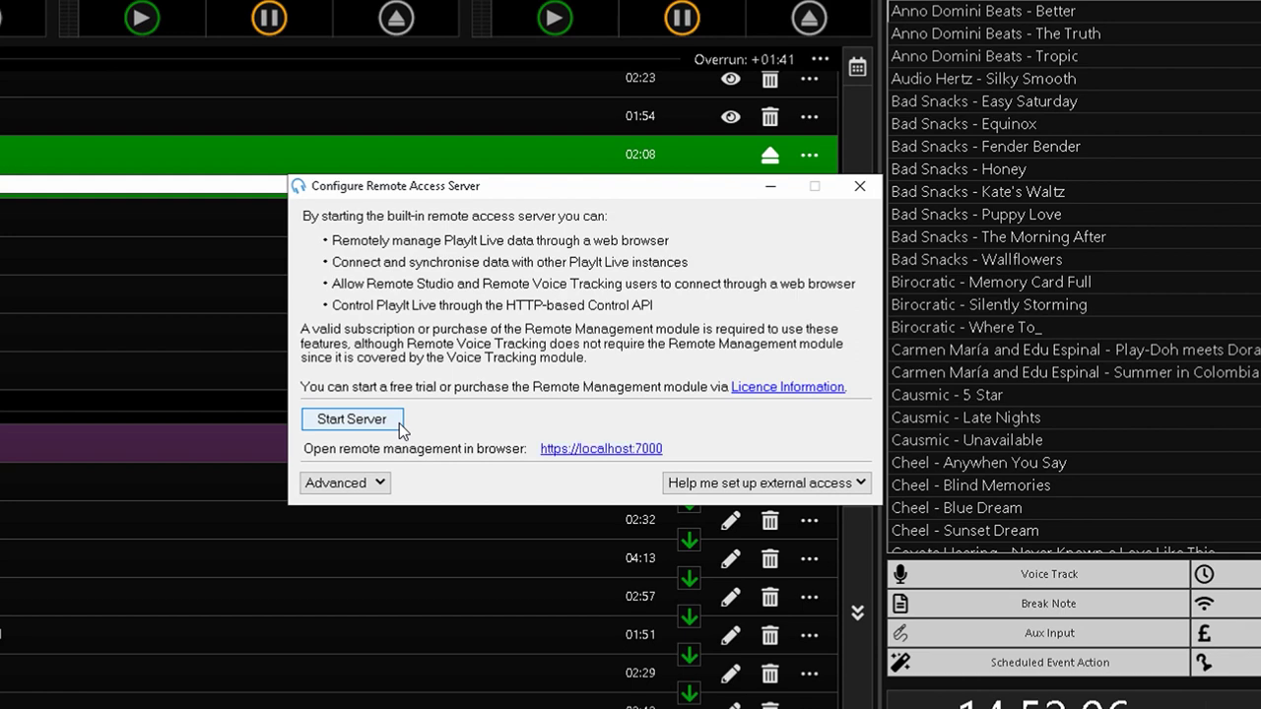
left_click(671, 492)
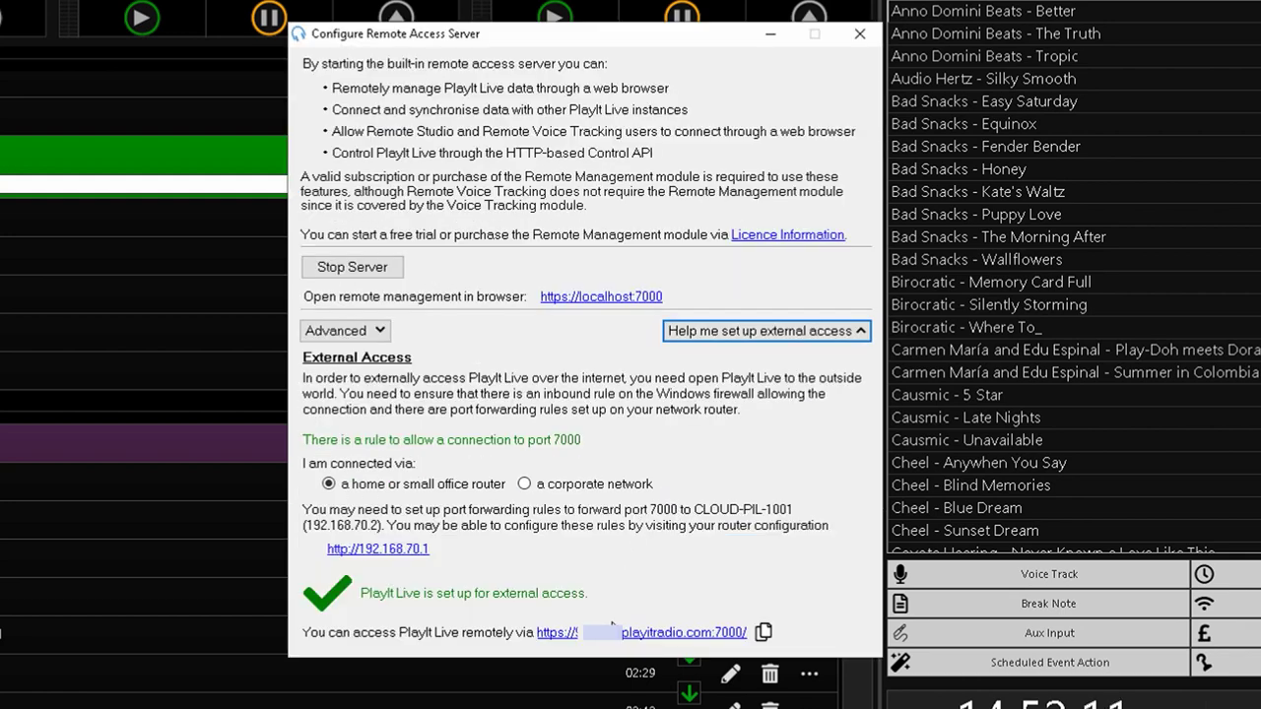
left_click(765, 638)
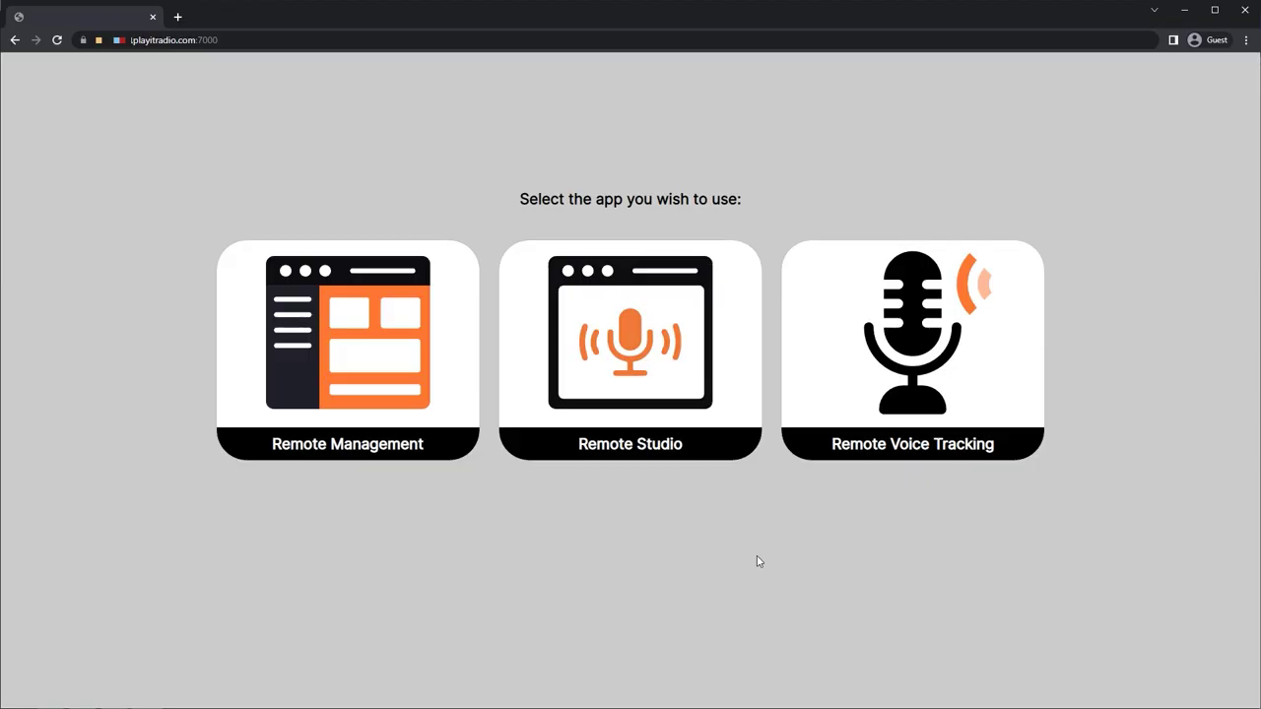
Choose the Remote Studio app and log in with the account username and password
left_click(721, 457)
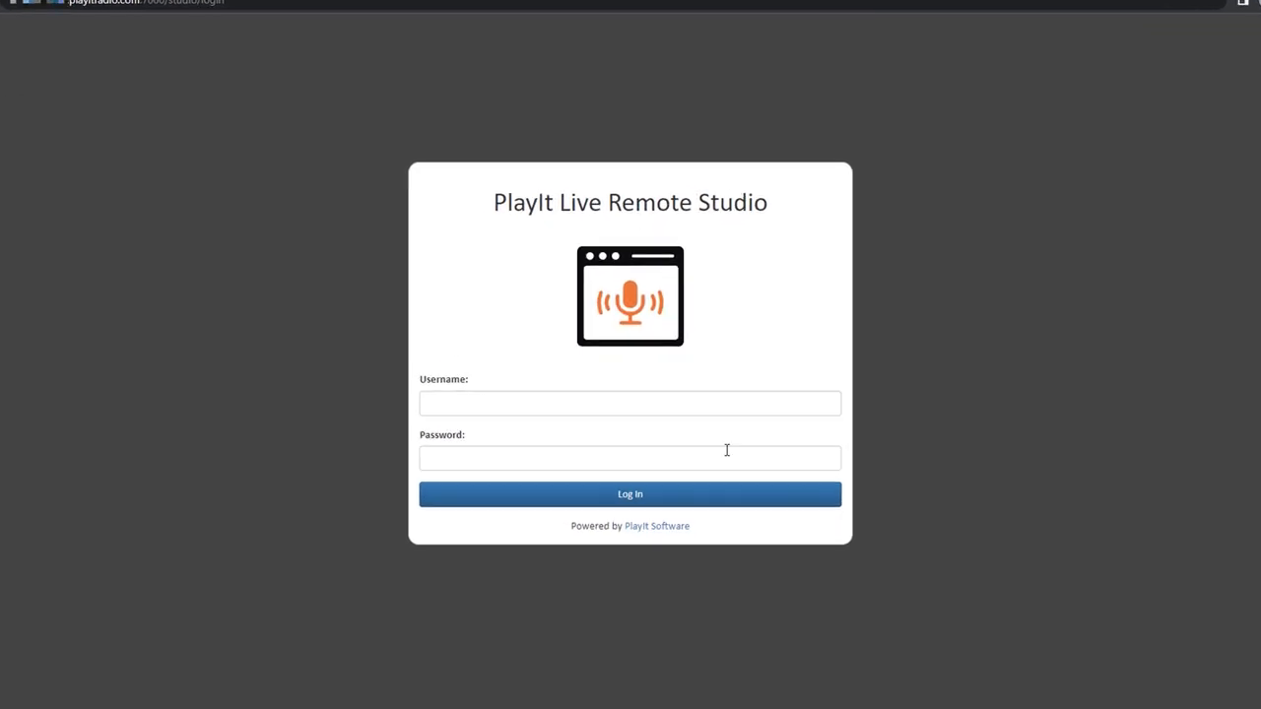
left_click(702, 402)
type("ja")
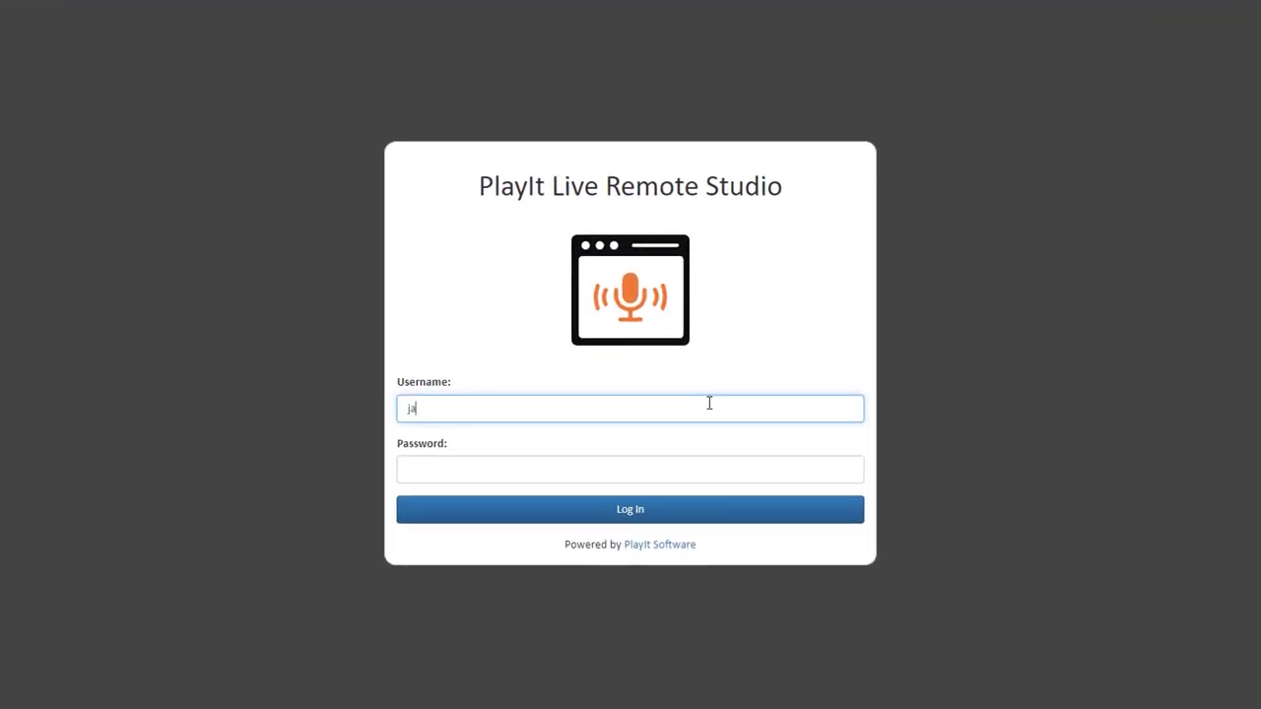
type("son")
key("Tab")
type("*")
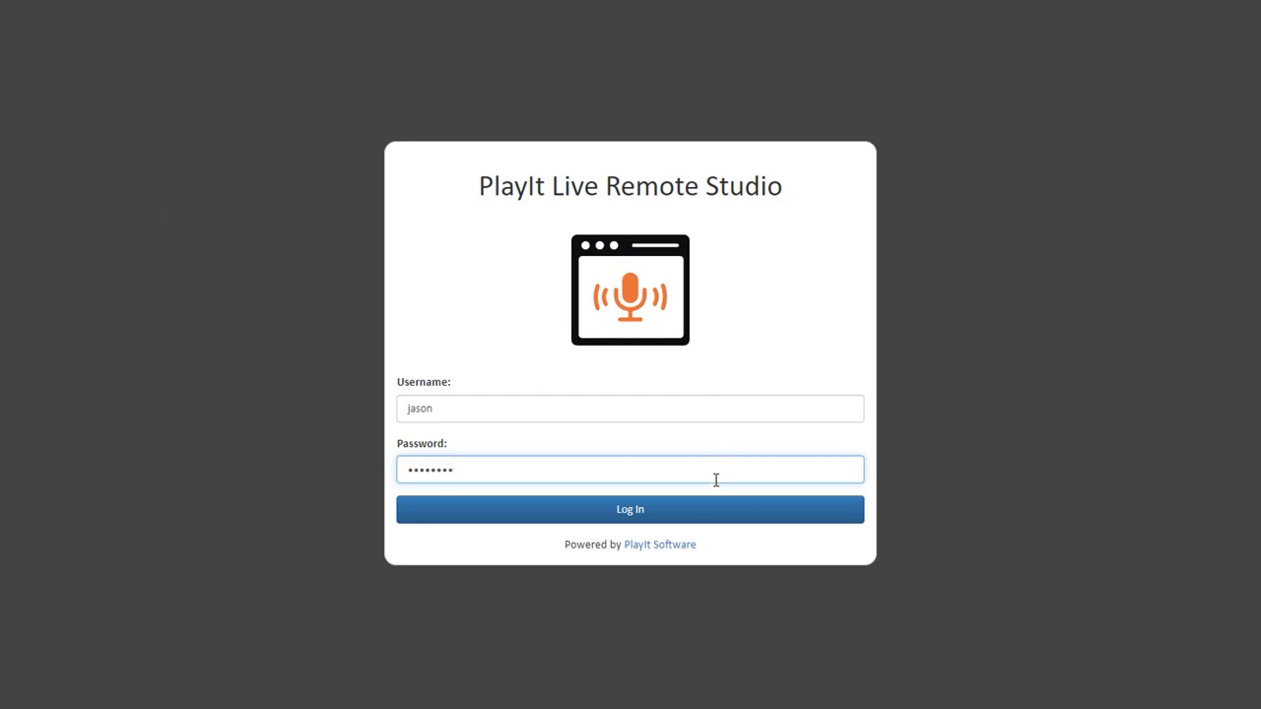
left_click(706, 514)
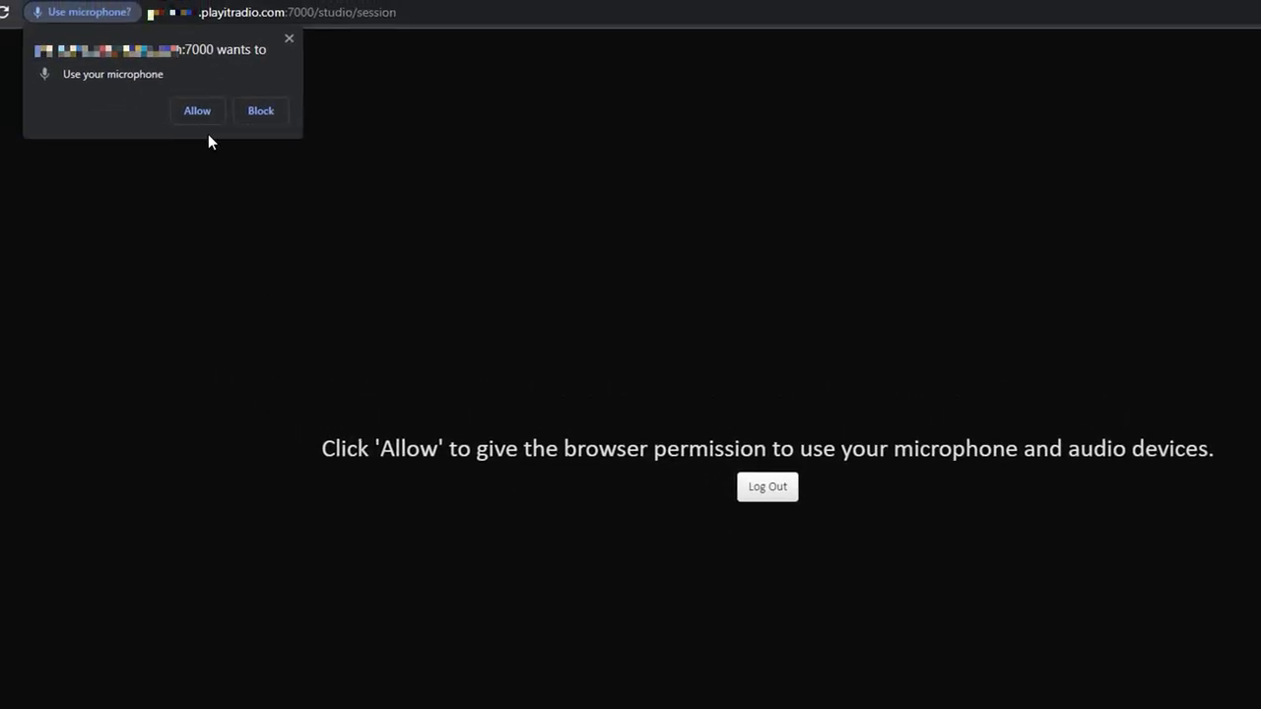
Allow microphone access, drag Bad Snacks - Equinox into the log, and cancel out of a segue editor
left_click(212, 117)
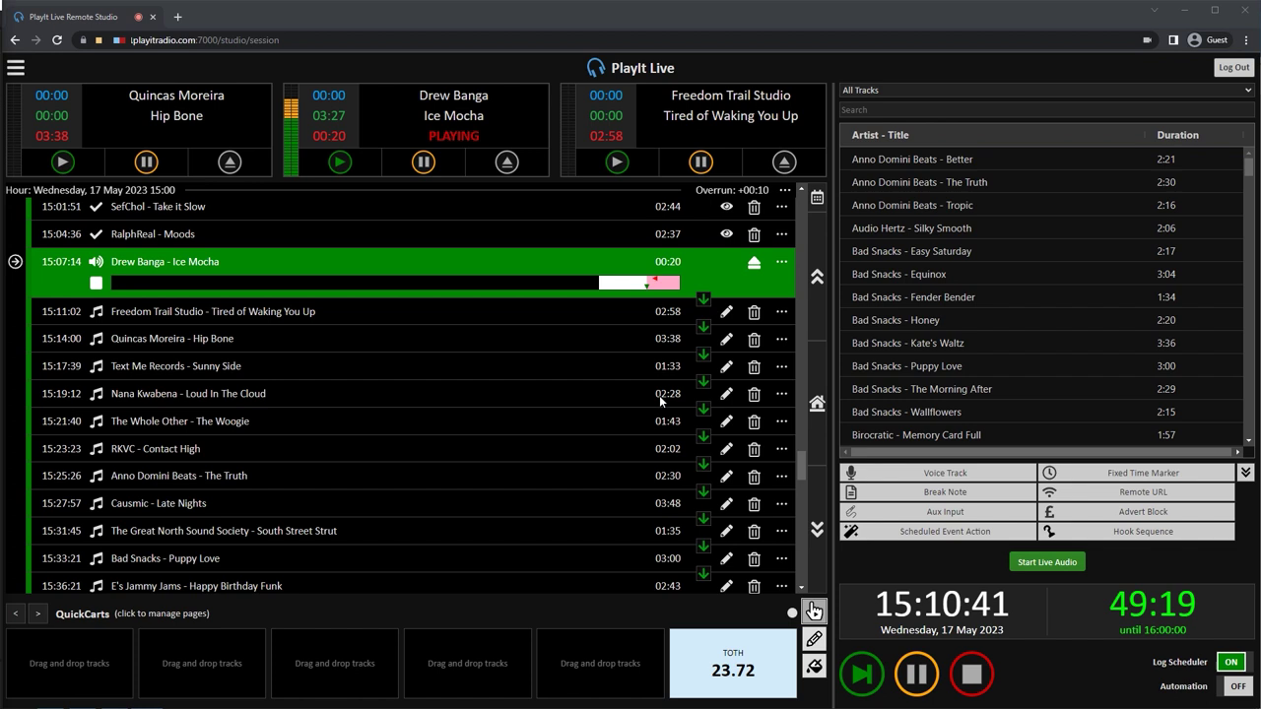
left_click_drag(912, 274, 611, 461)
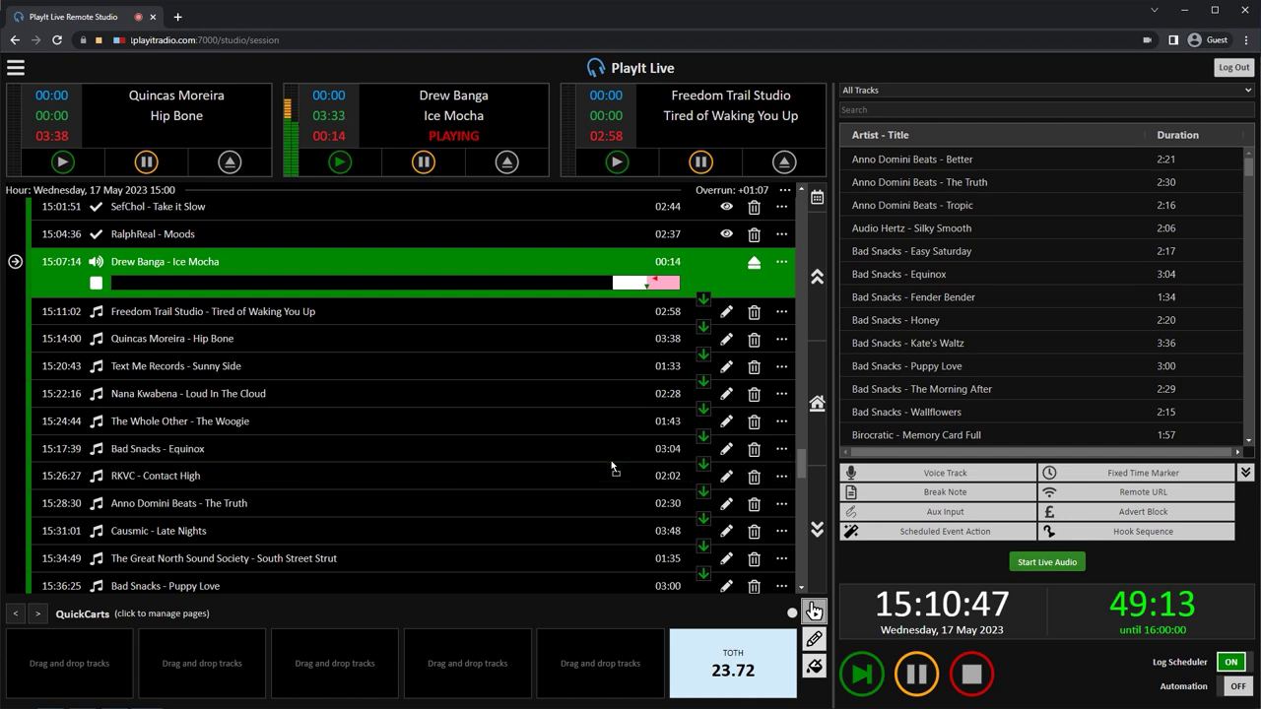
left_click(728, 341)
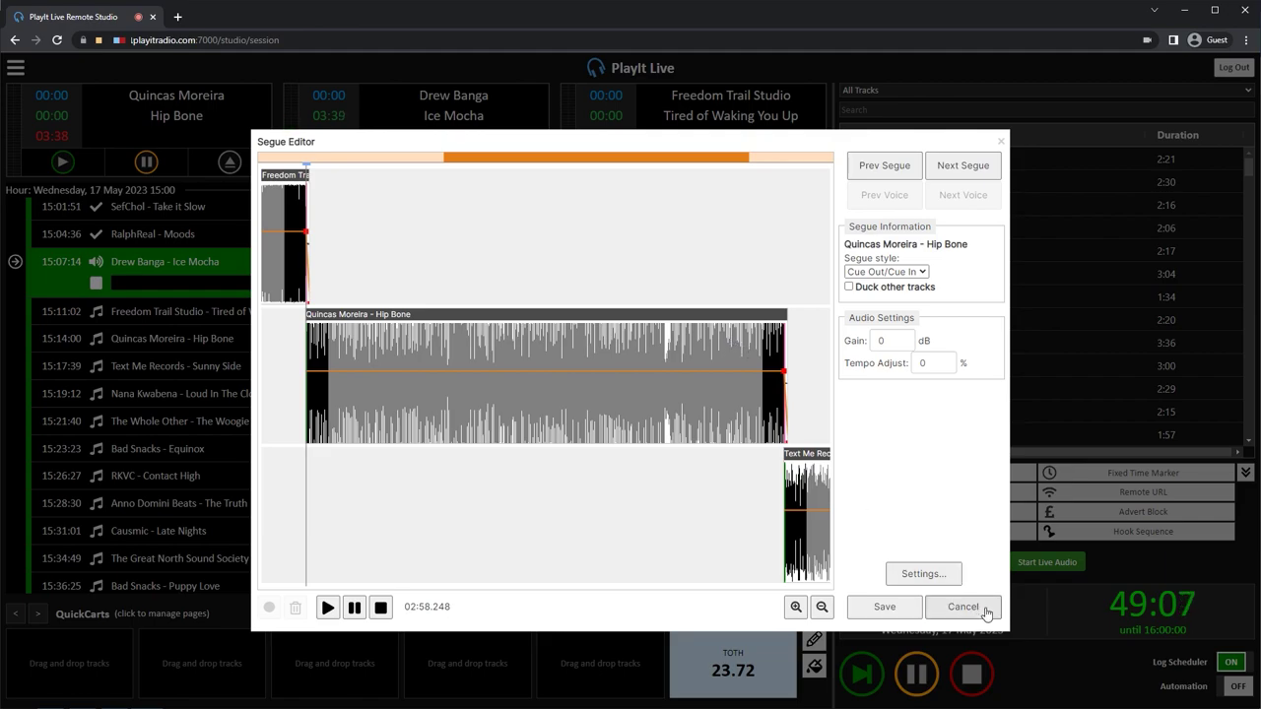
left_click(961, 608)
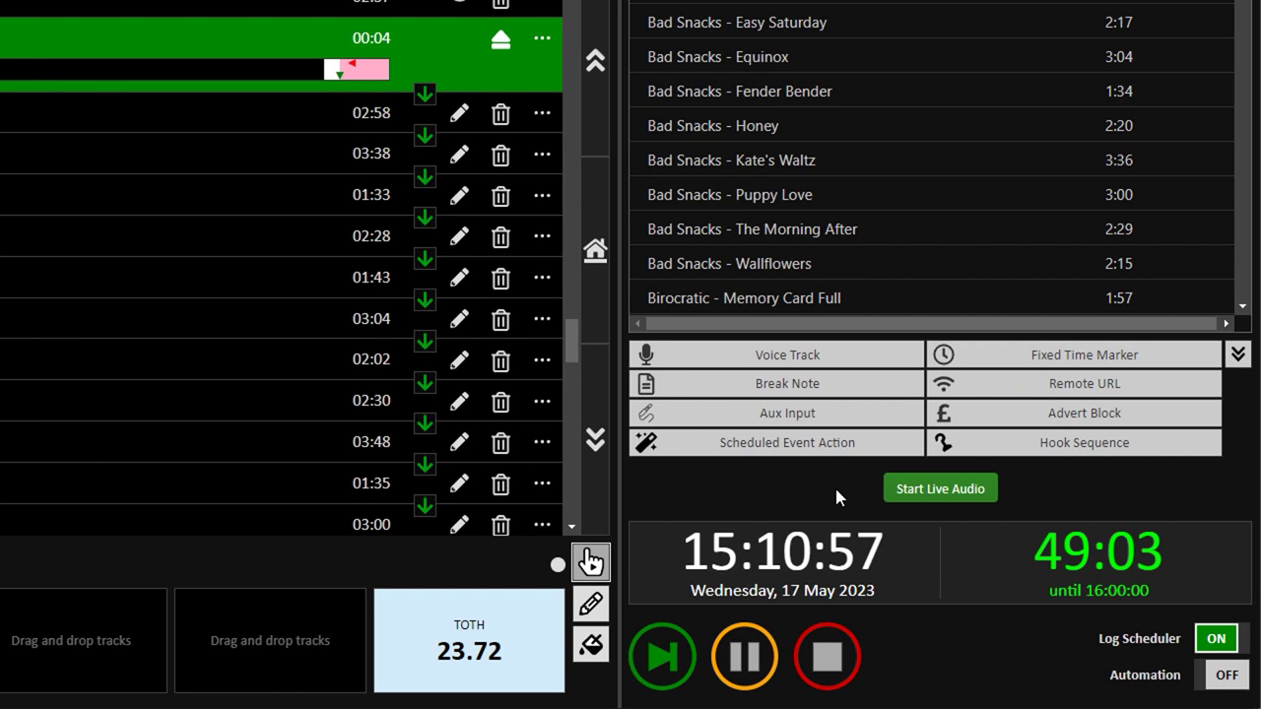
Start live audio with the studio and unmute the microphone so both meters show LIVE
left_click(899, 493)
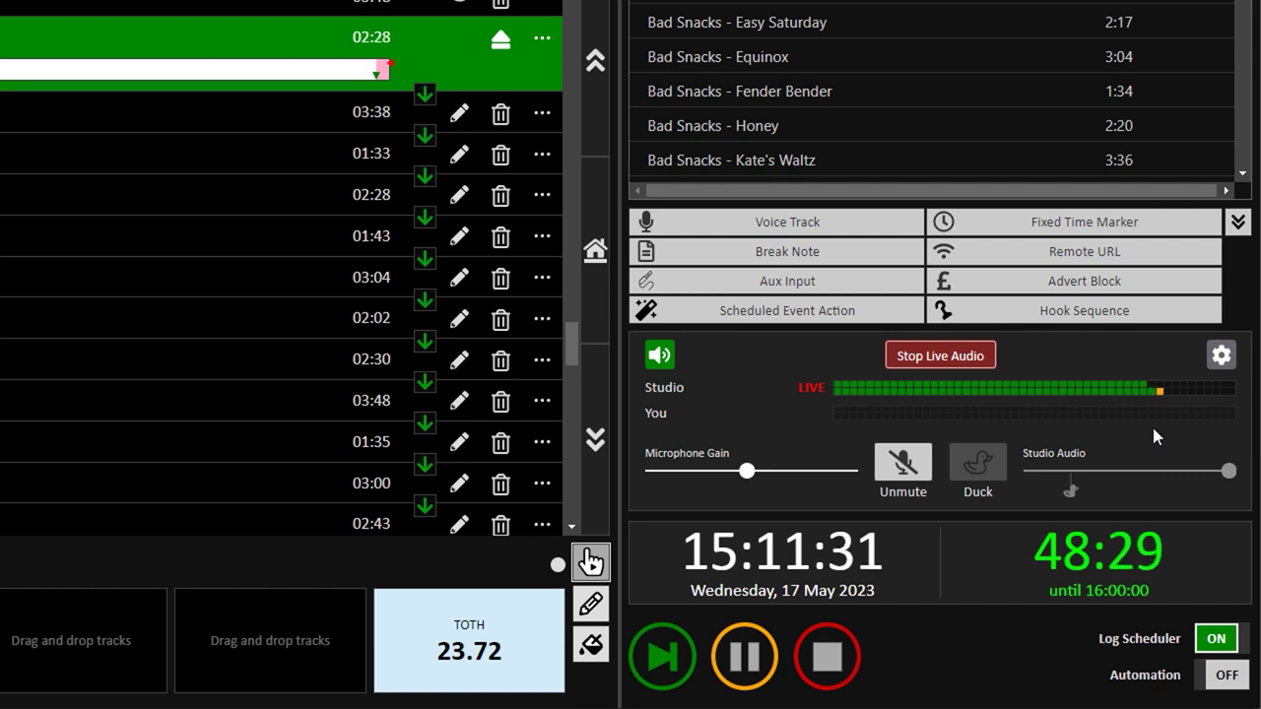
left_click(919, 481)
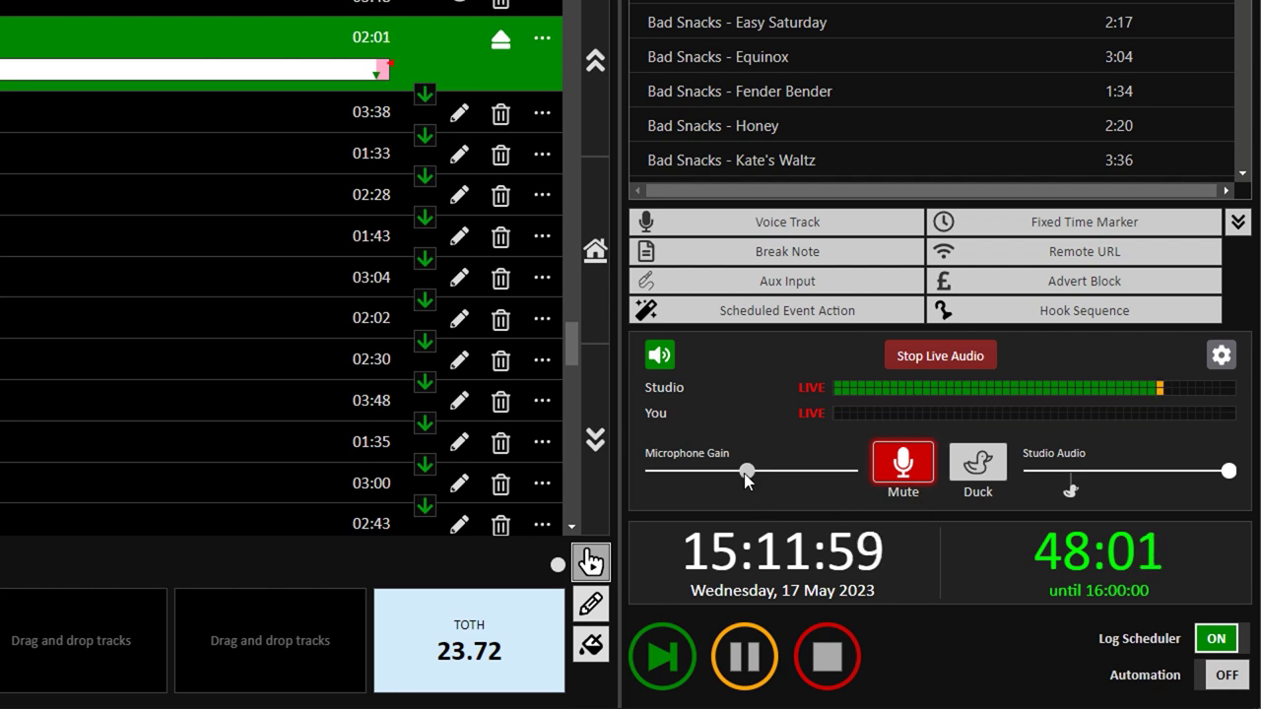
mouse_move(747, 472)
left_mouse_down()
mouse_move(725, 473)
mouse_move(776, 476)
mouse_move(749, 477)
left_mouse_up()
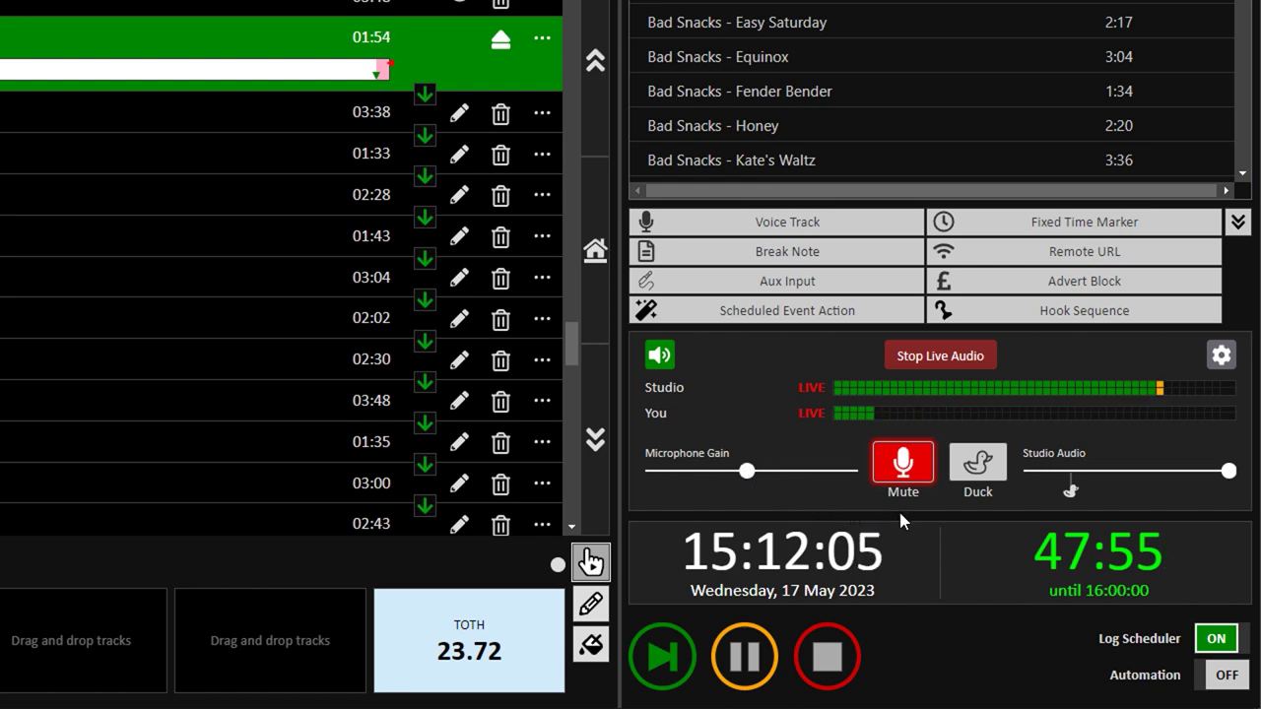
left_click(997, 480)
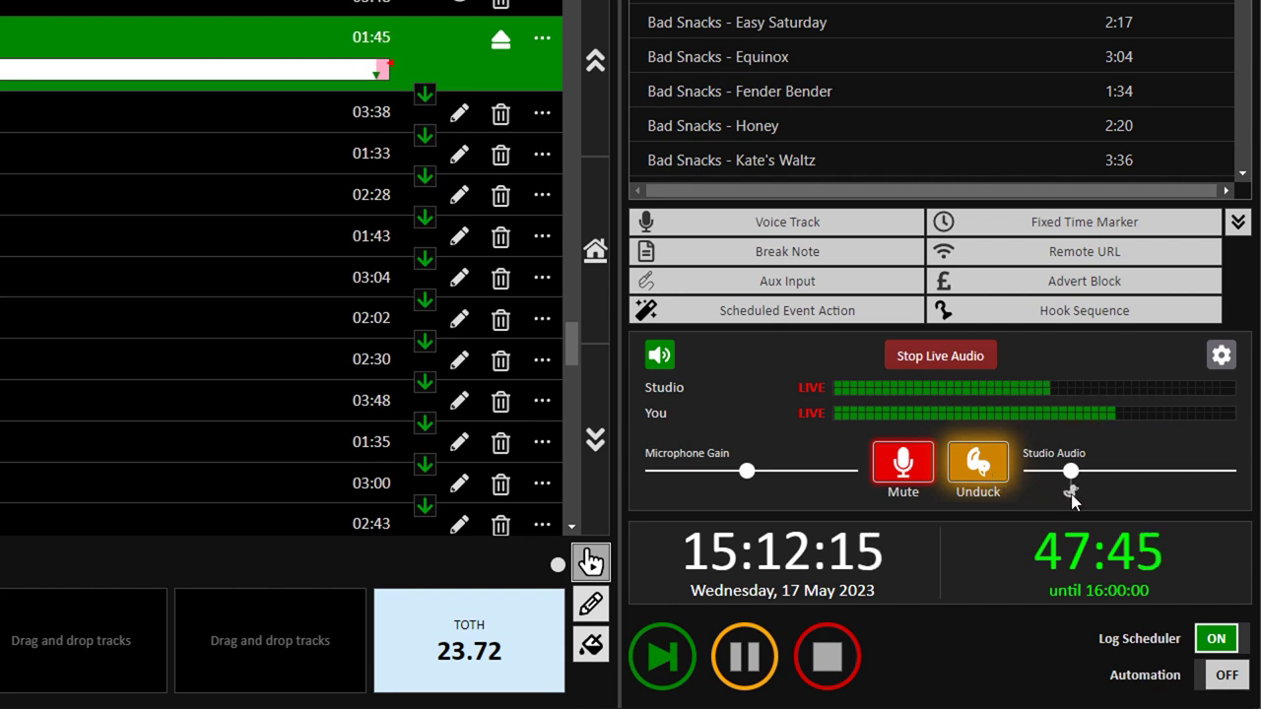
mouse_move(1070, 498)
left_mouse_down()
mouse_move(1059, 497)
mouse_move(1078, 499)
left_mouse_up()
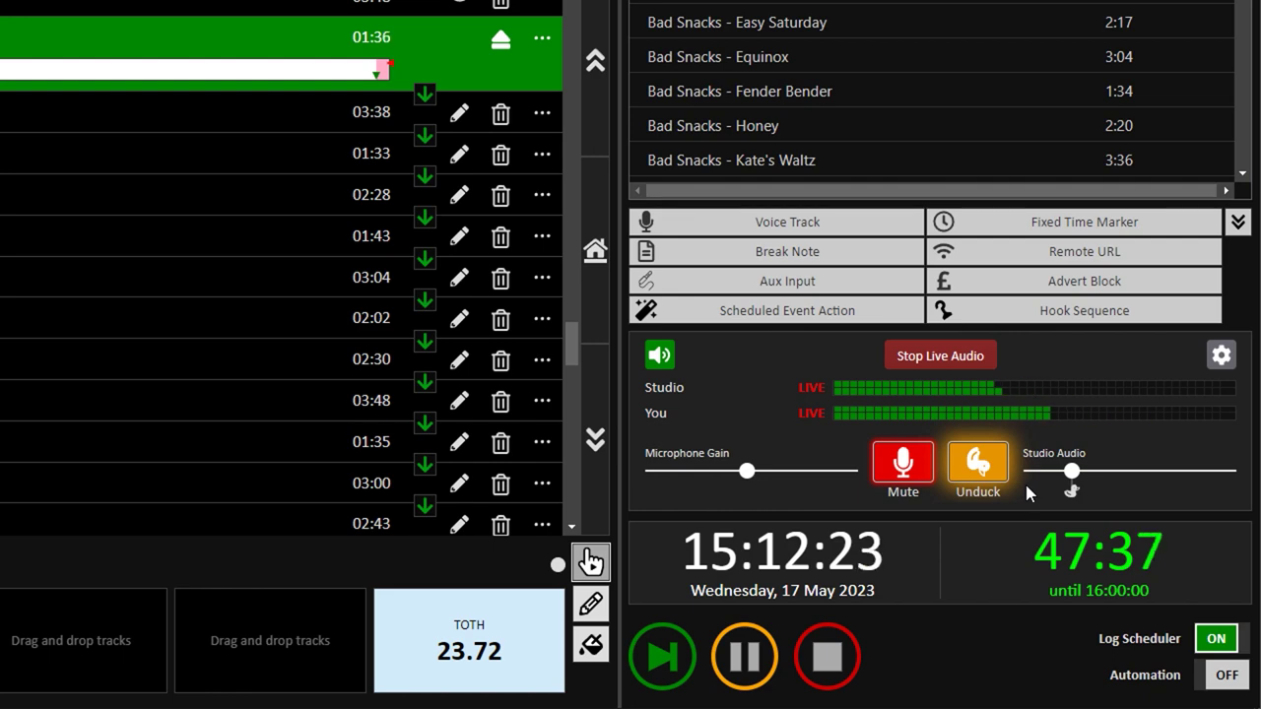
left_click(1222, 356)
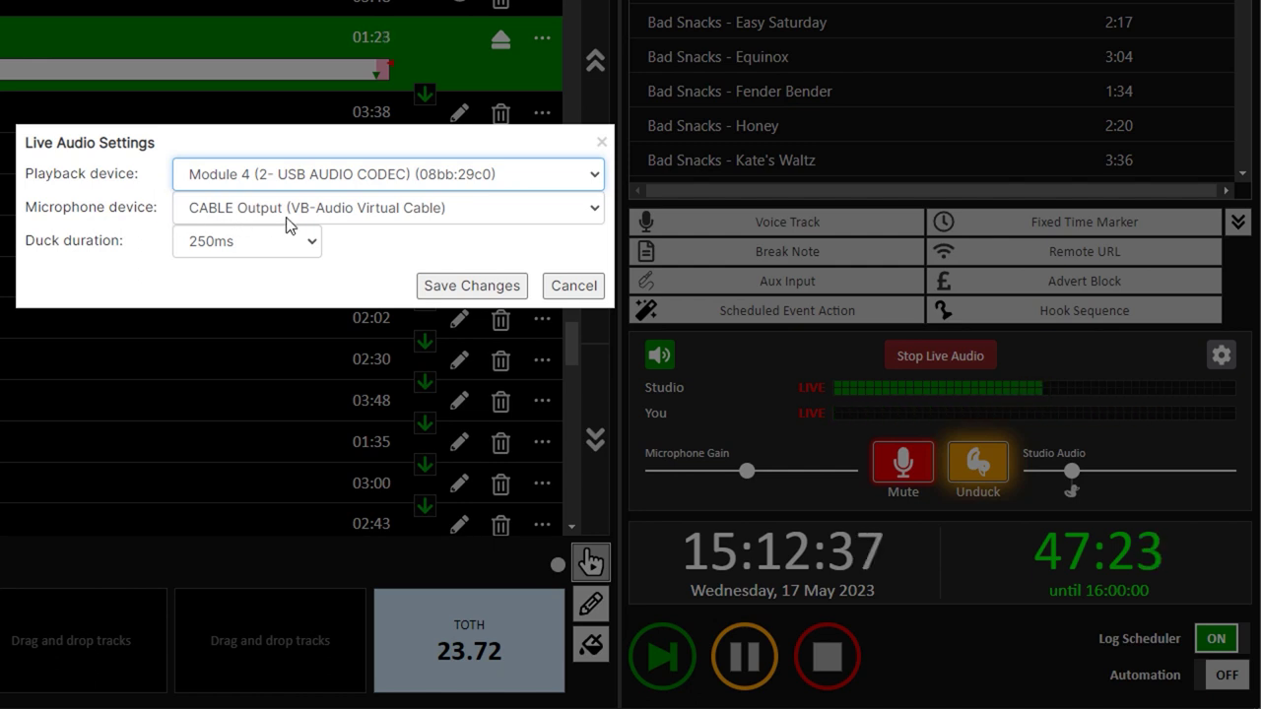
left_click(575, 285)
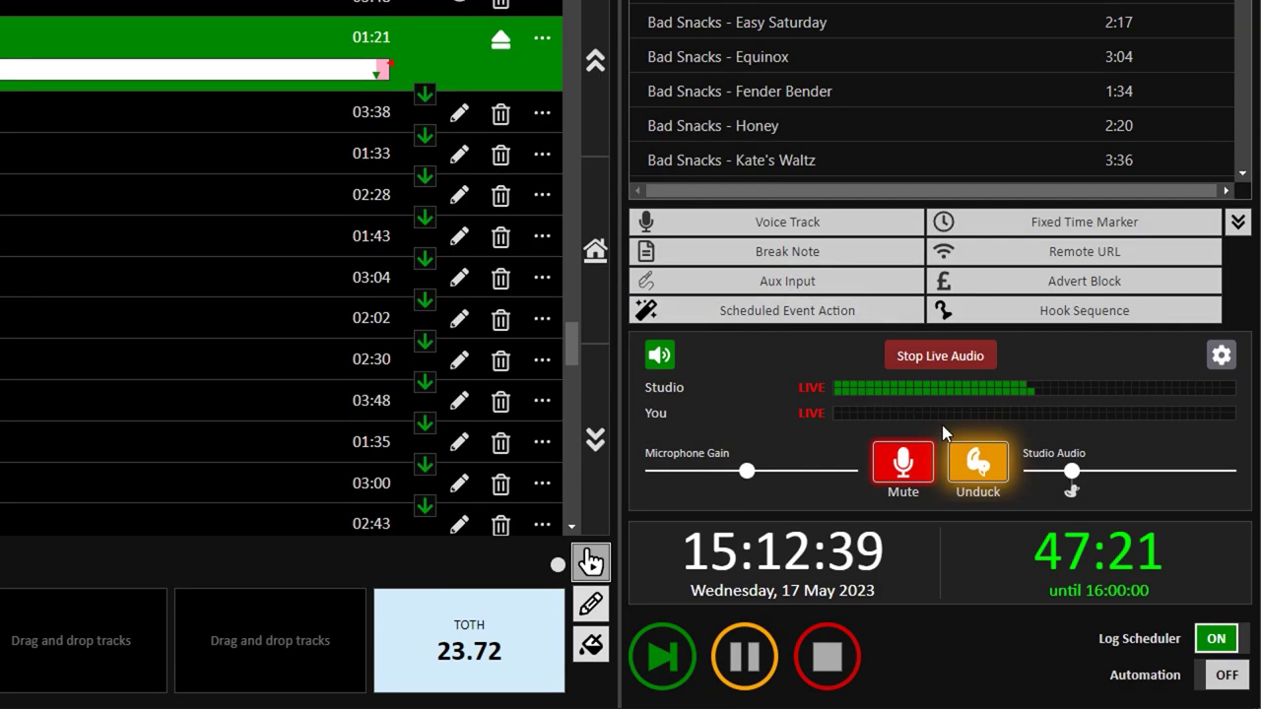
Unduck studio audio, unmute the mic, fire the 80s FX ID jingle and play Together In Electric Dreams
left_click(985, 477)
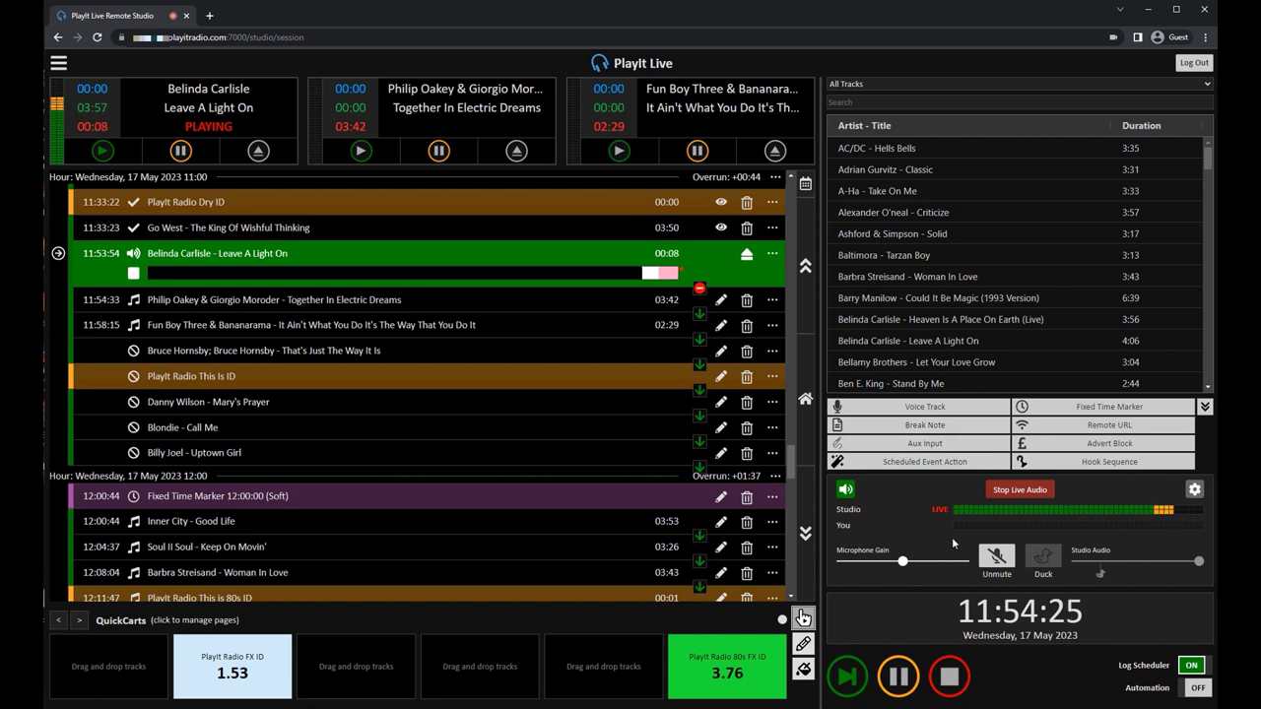
left_click(996, 556)
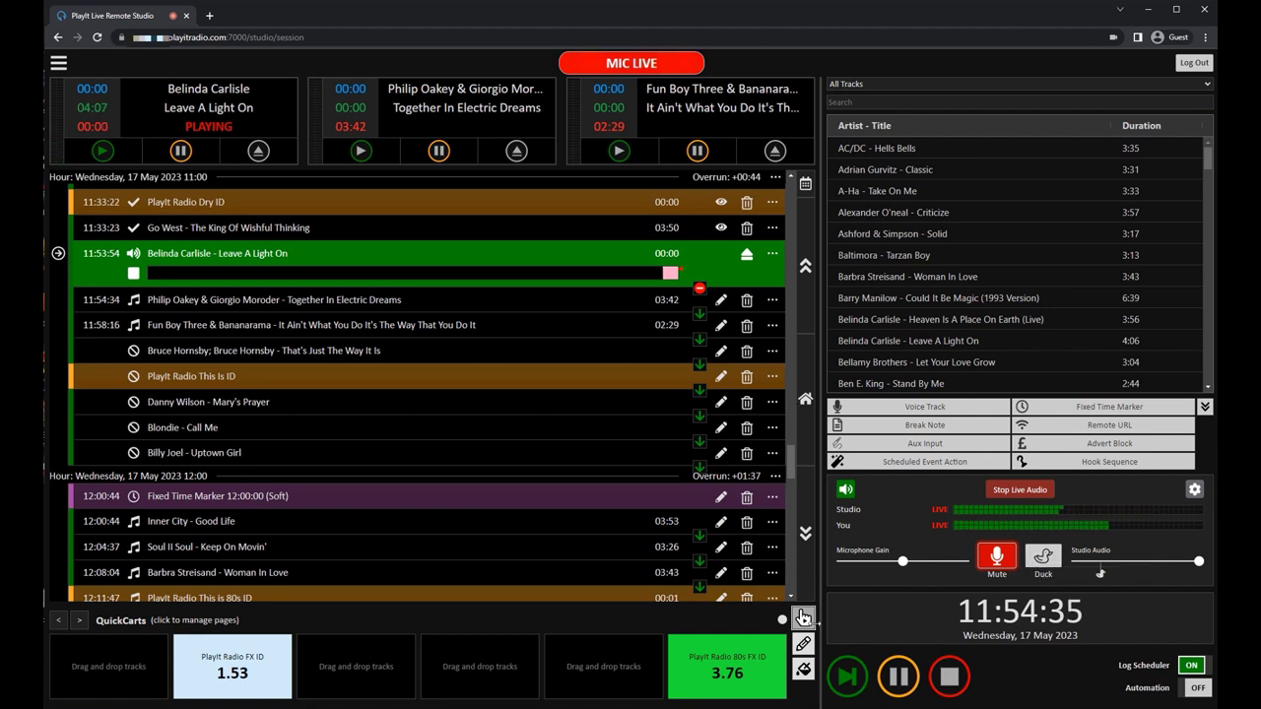
left_click(752, 663)
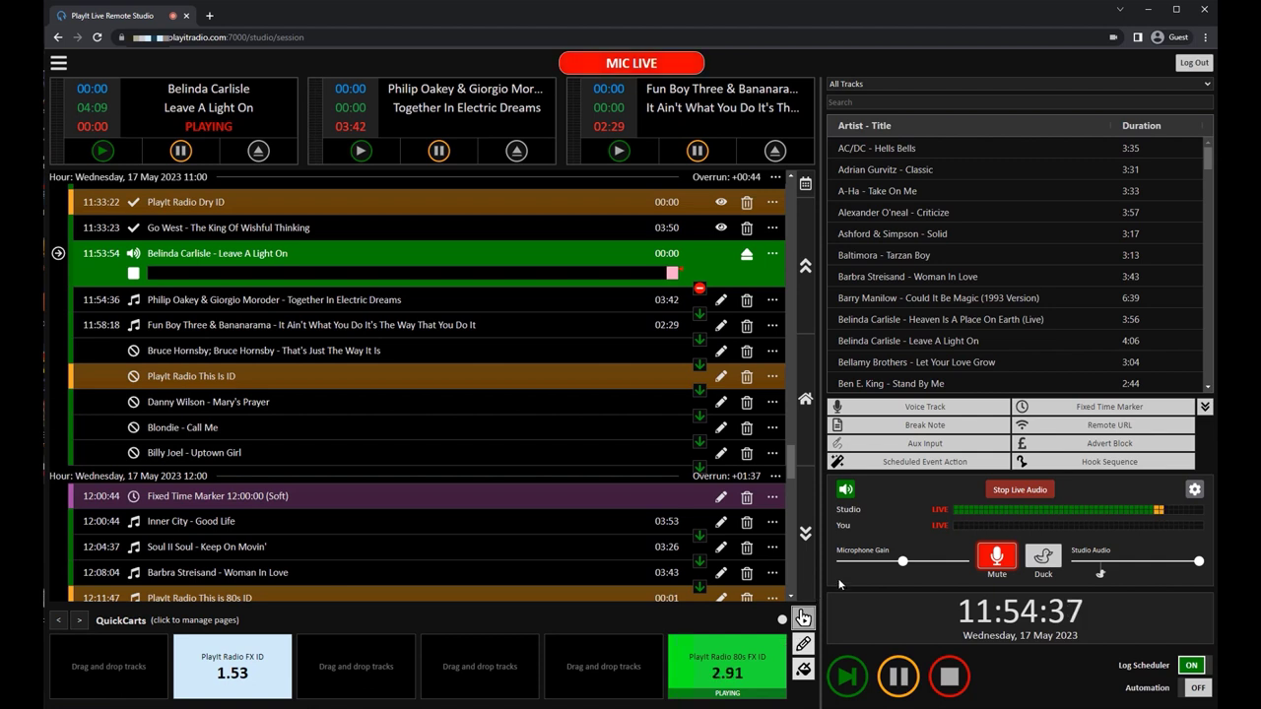
left_click(844, 676)
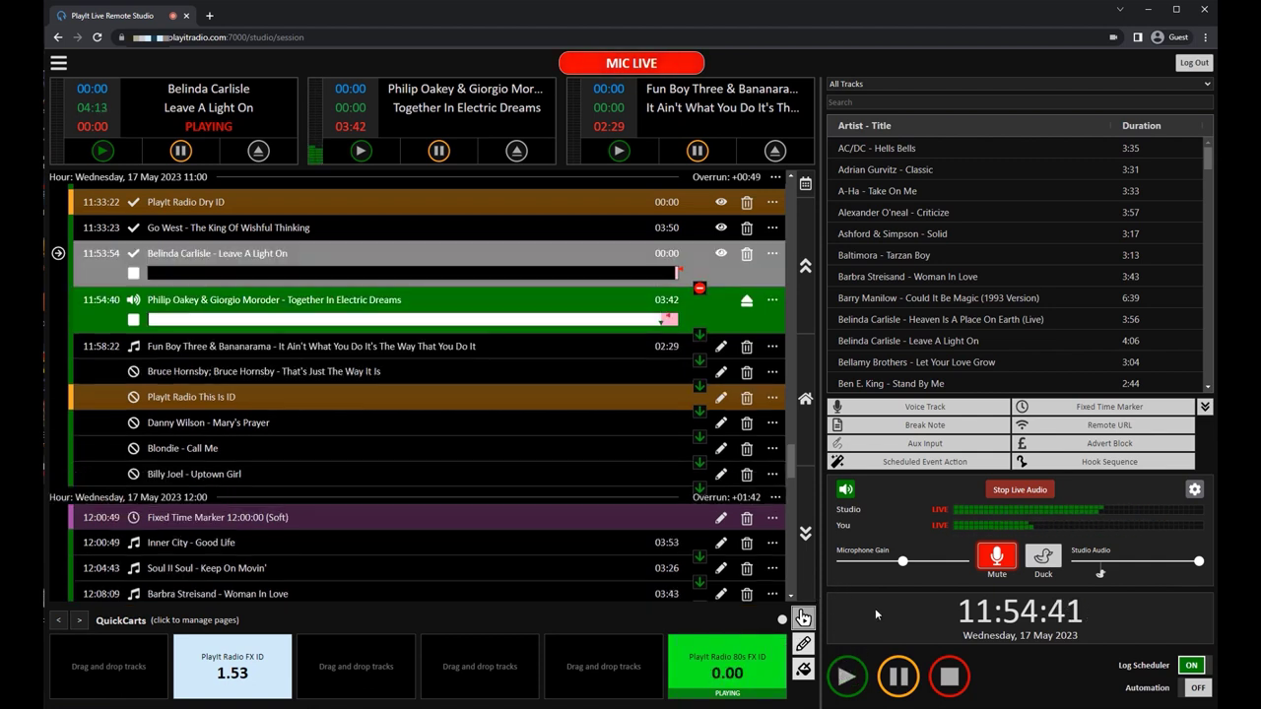
Toggle studio ducking several times, finishing unducked, then mute the microphone
left_click(1033, 568)
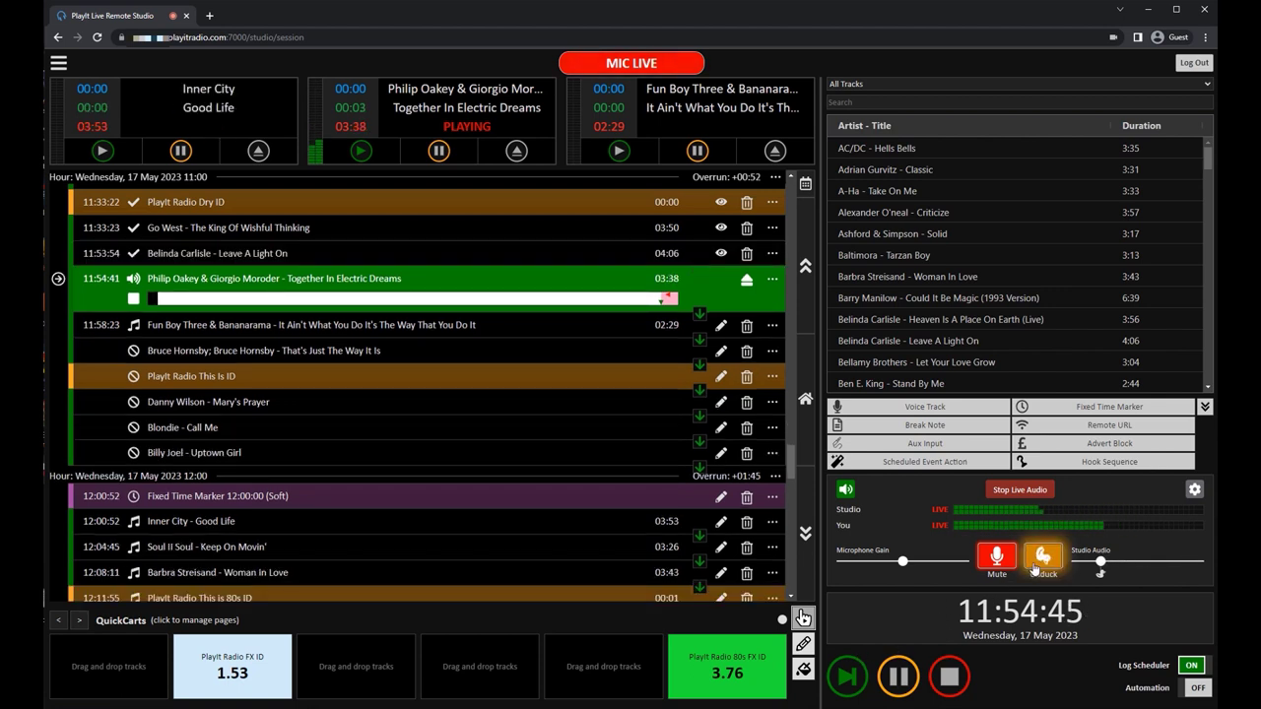
left_click(1037, 569)
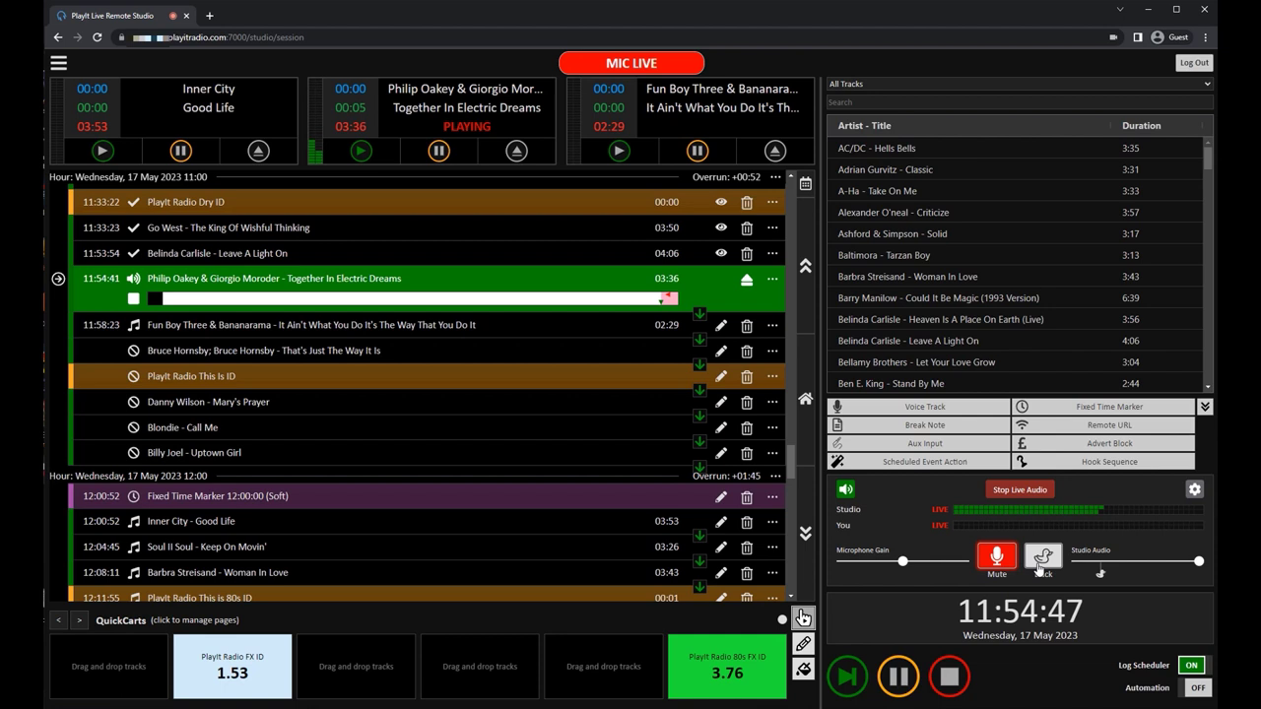
left_click(1037, 569)
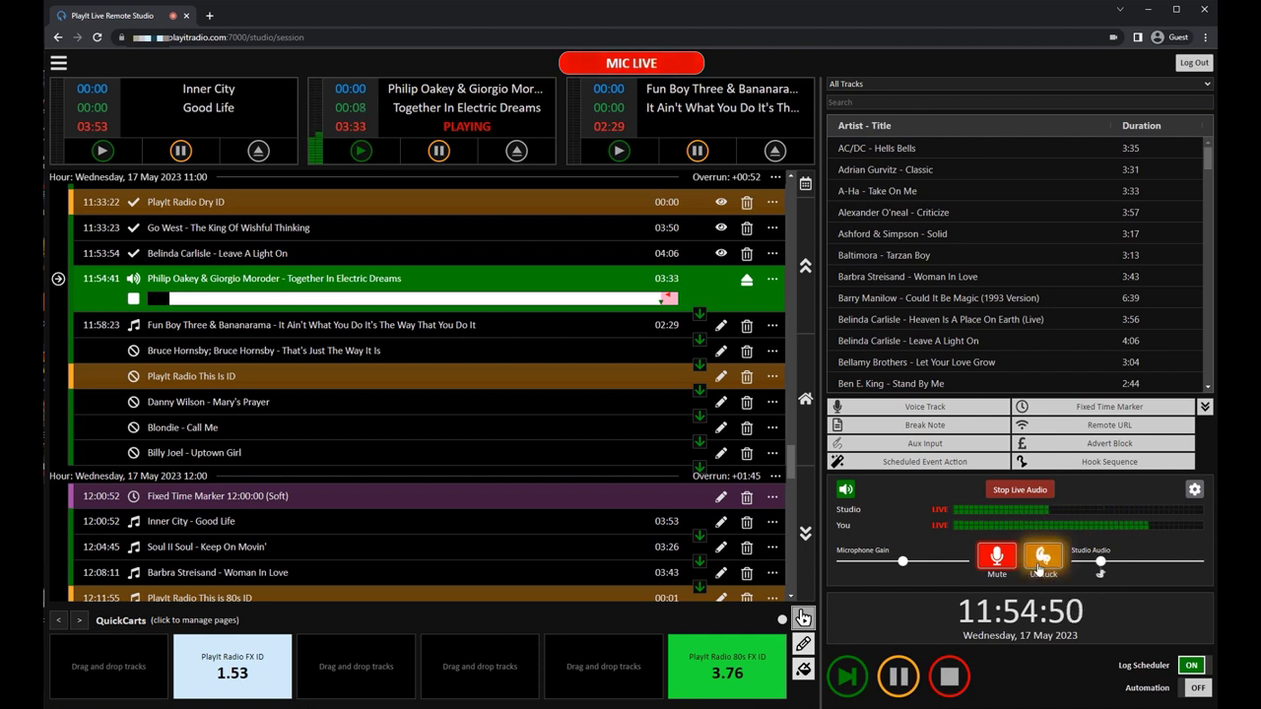
left_click(1039, 570)
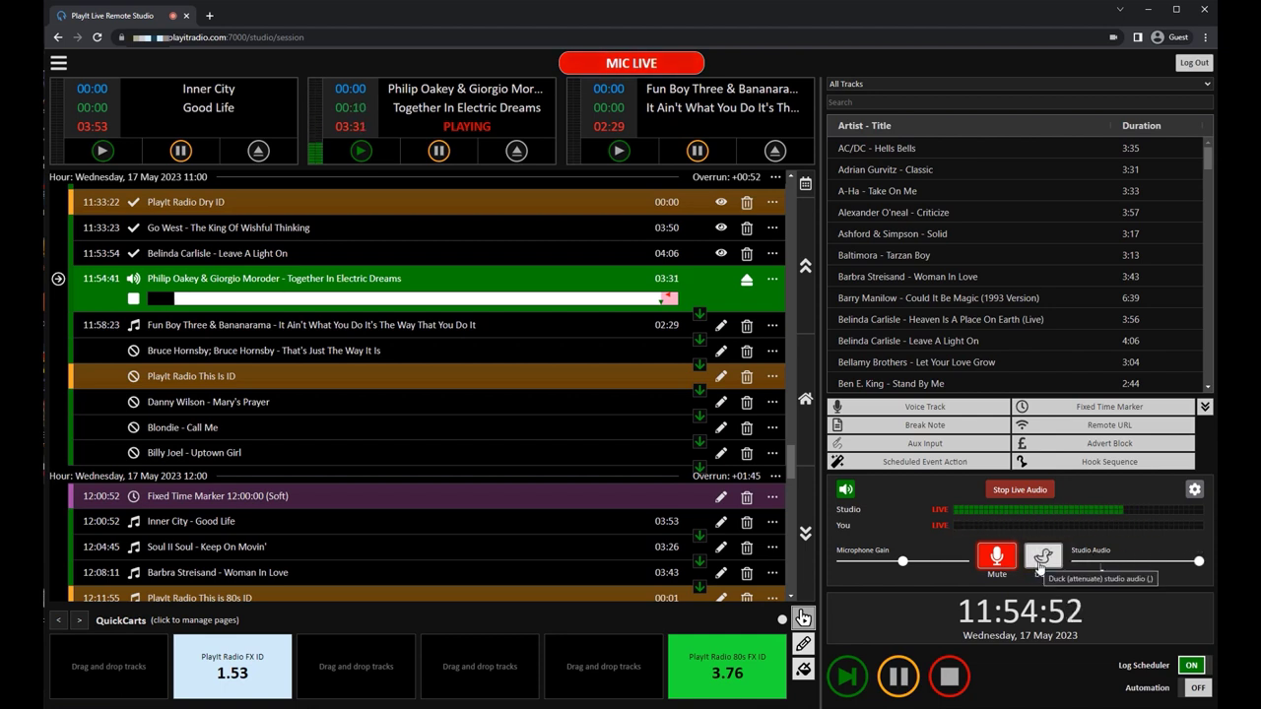
left_click(1040, 570)
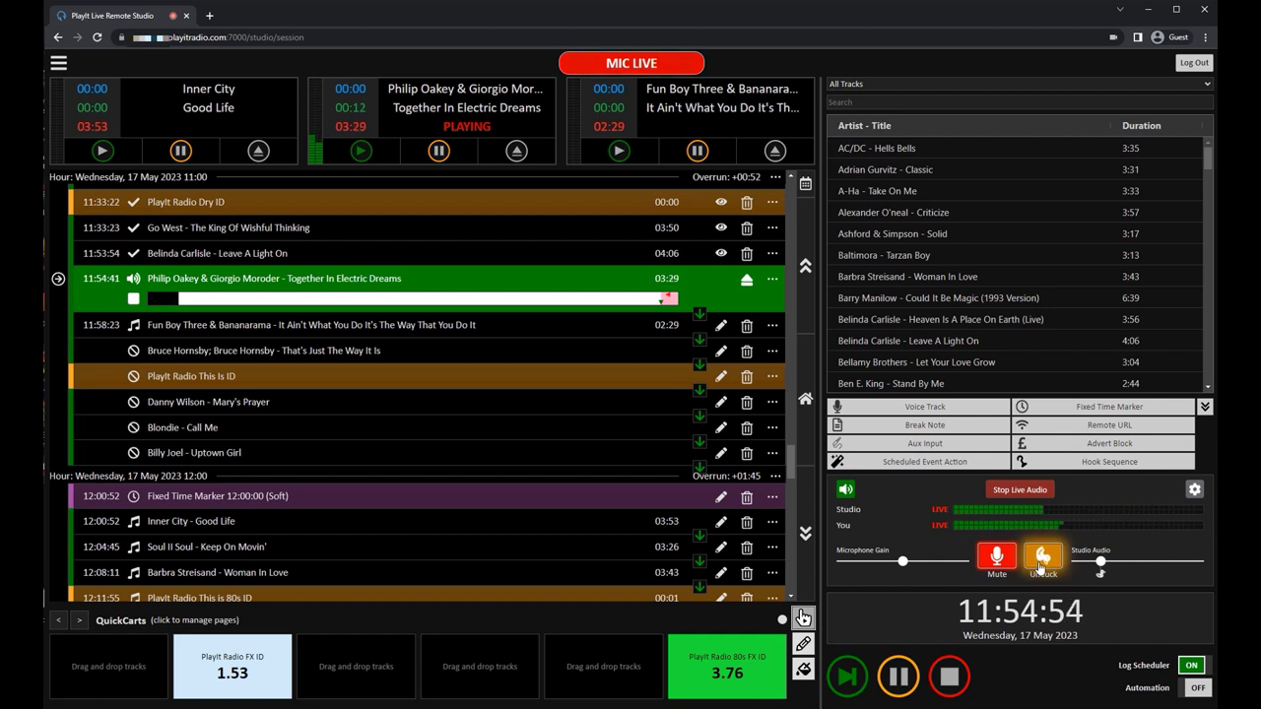
left_click(1041, 568)
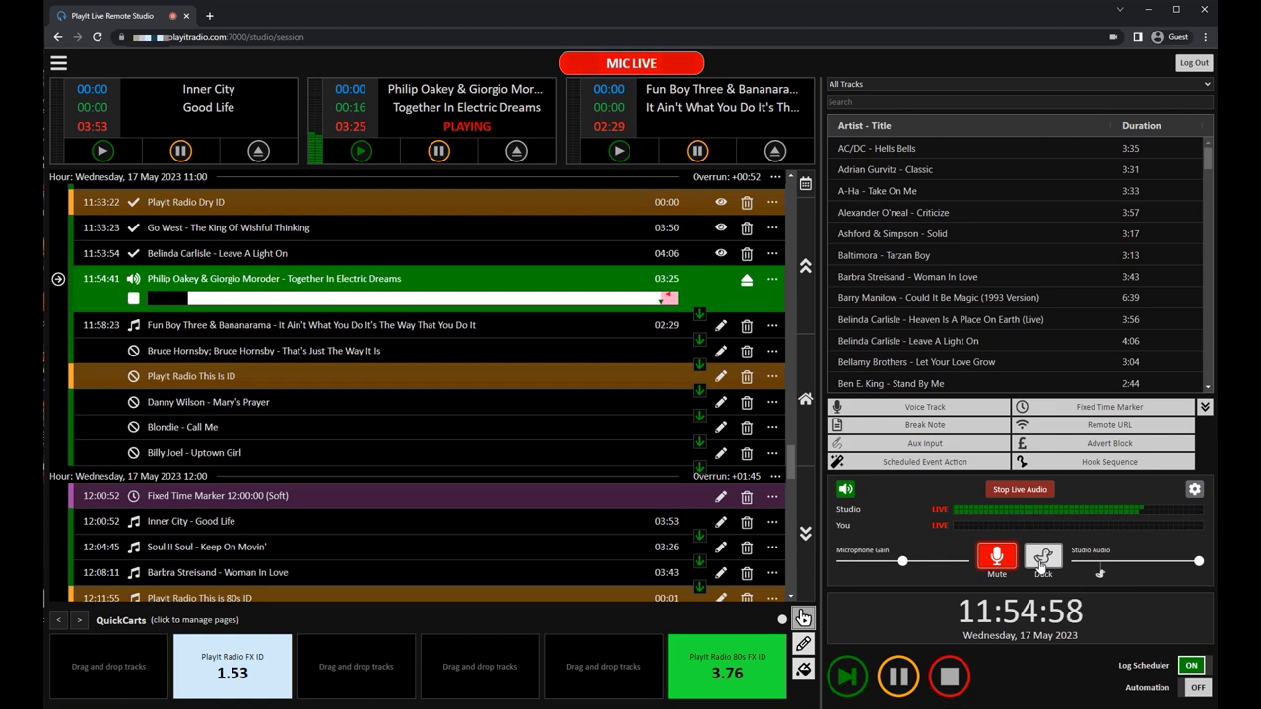
left_click(1014, 564)
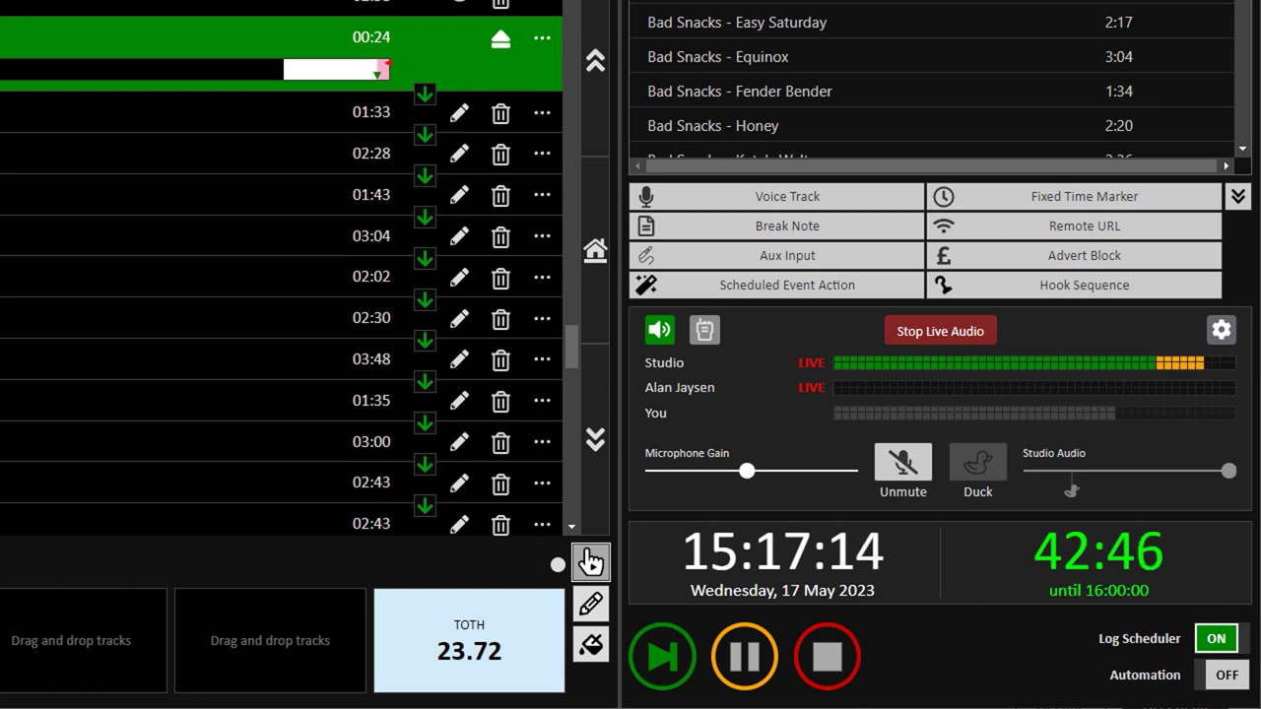
Use Talkback to speak privately with the other host
left_click(708, 333)
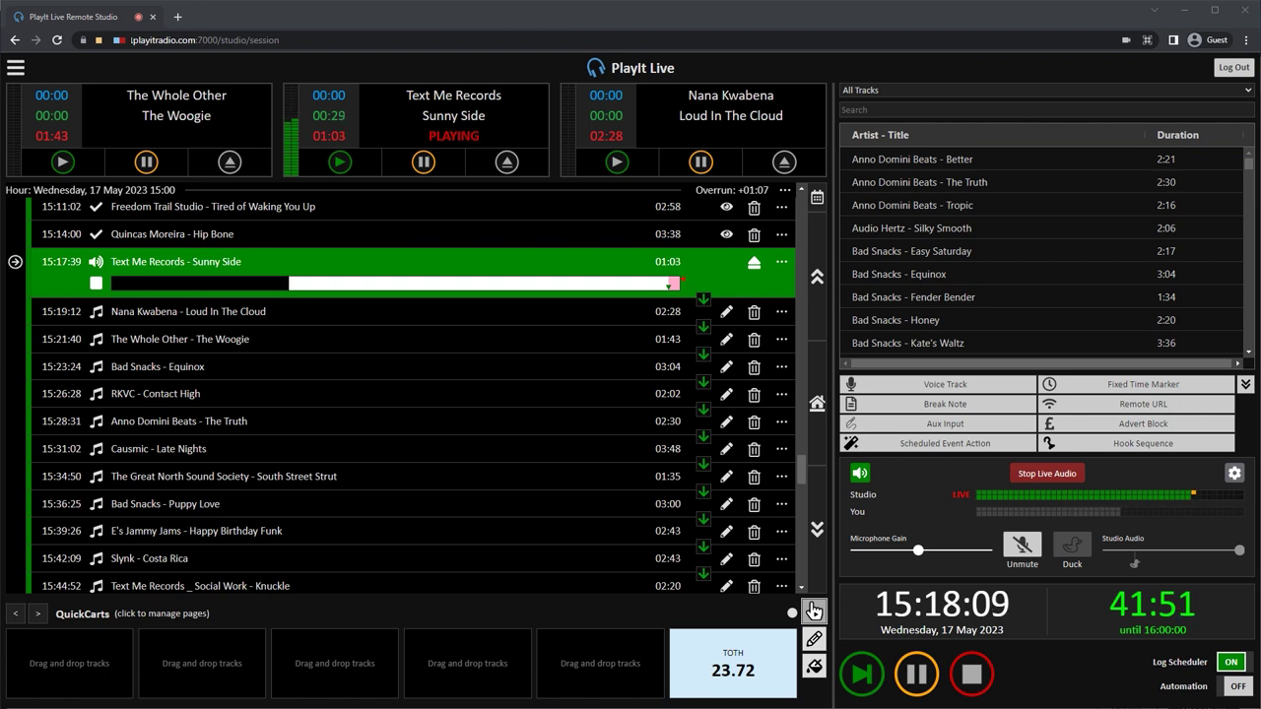
Stop live audio, then try playing the next track to trigger the connection warning
left_click(1047, 474)
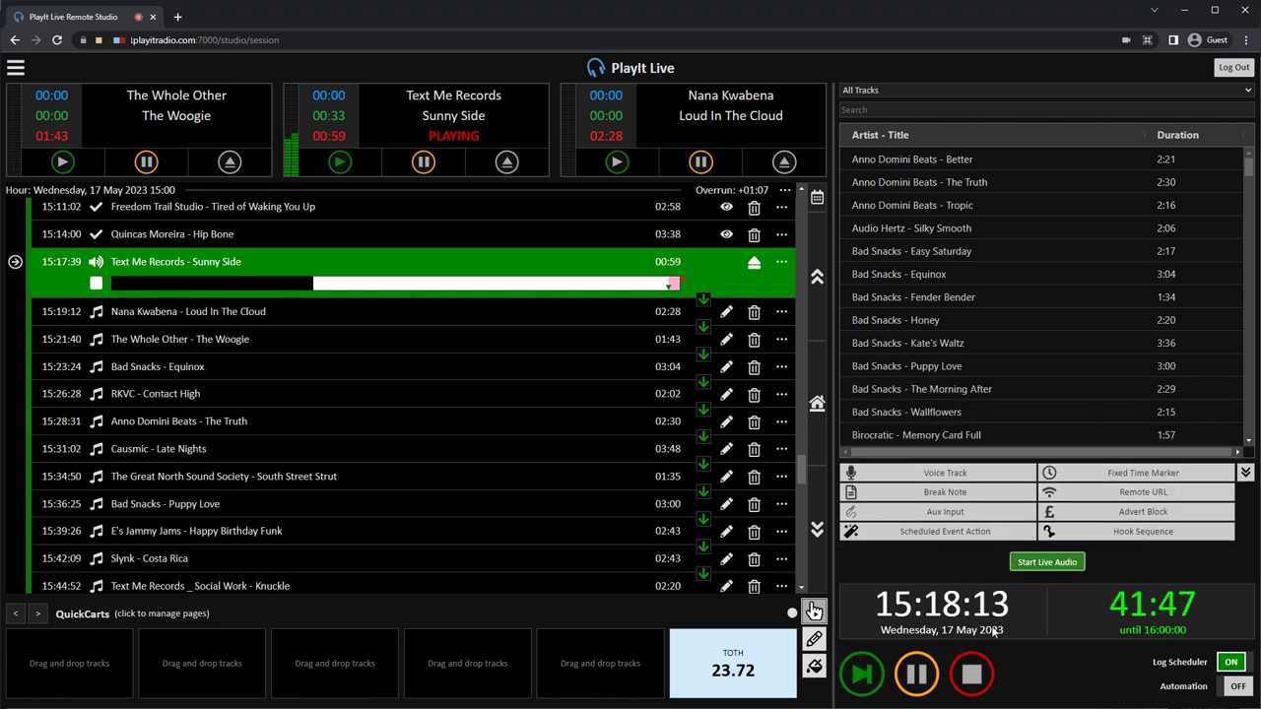
left_click(863, 675)
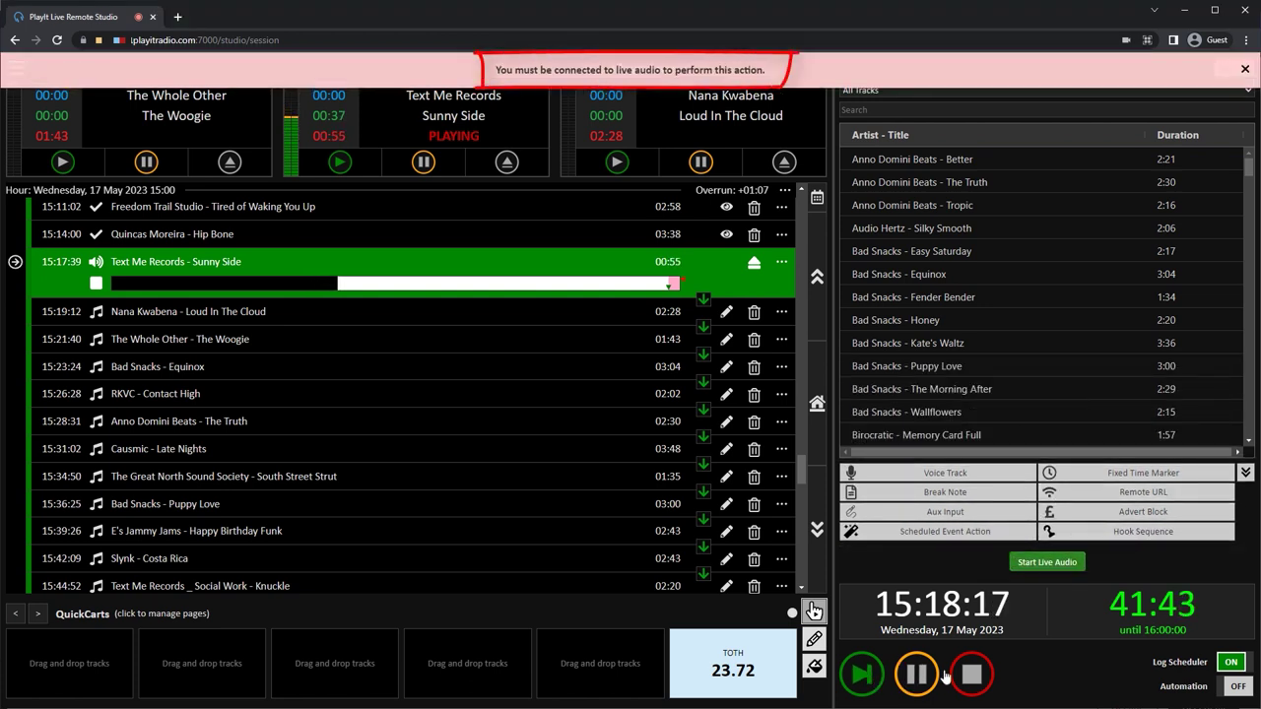
Start live audio again to reconnect the Studio and You meters
left_click(1049, 563)
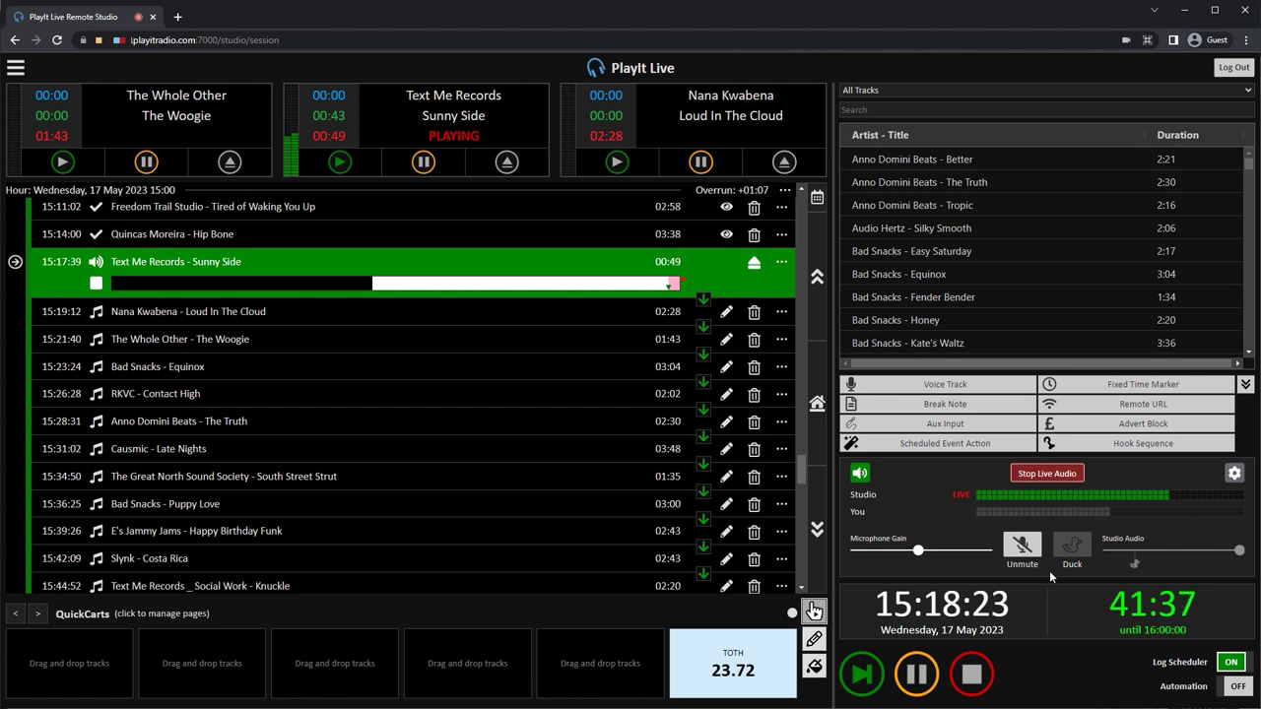